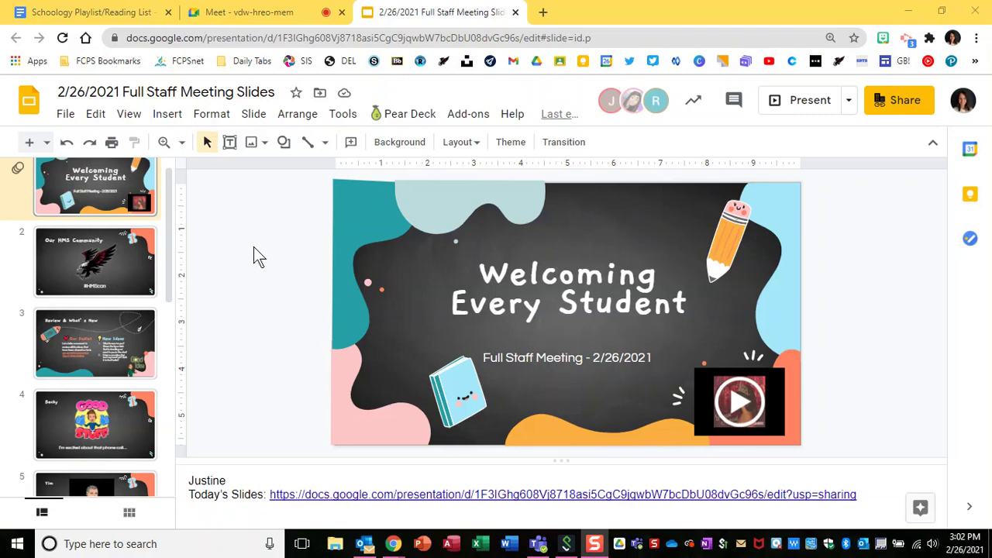
# Look through the open Schoology Playlist, Meet and Full Staff Meeting Slides pages.
pyautogui.click(92, 12)
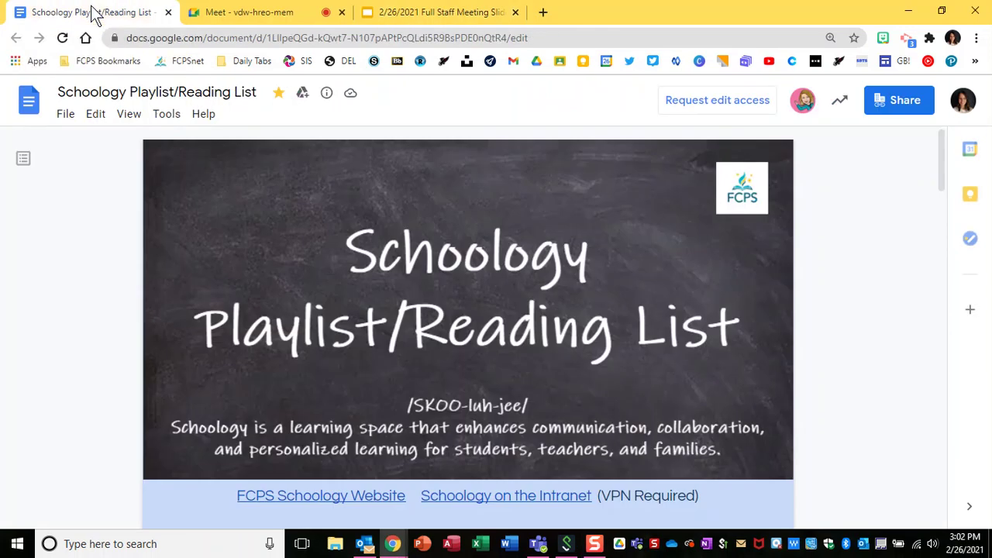
pyautogui.click(259, 14)
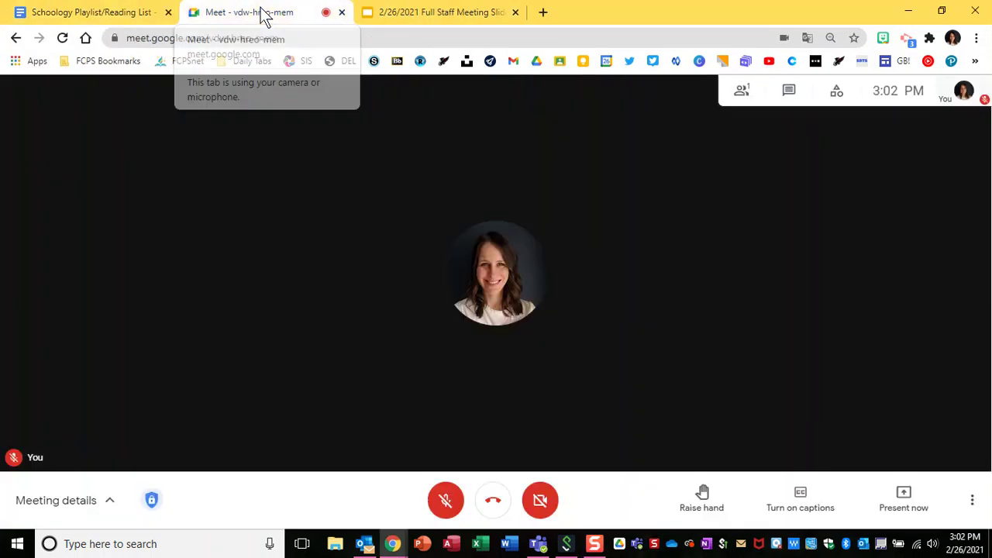
pyautogui.click(440, 16)
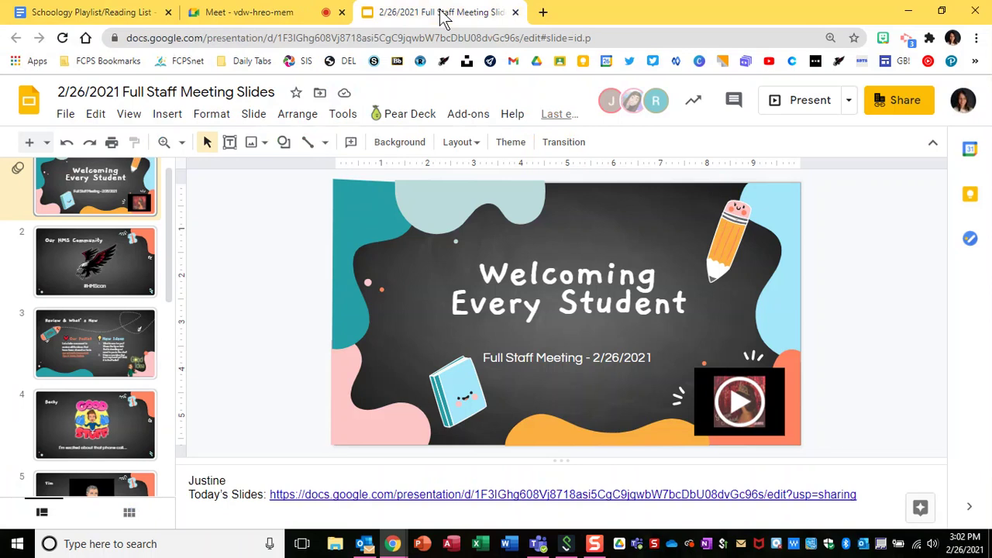
# Use the Extend projection mode and move the Full Staff Meeting Slides tab to the second screen as its own window.
pyautogui.press('super+p')
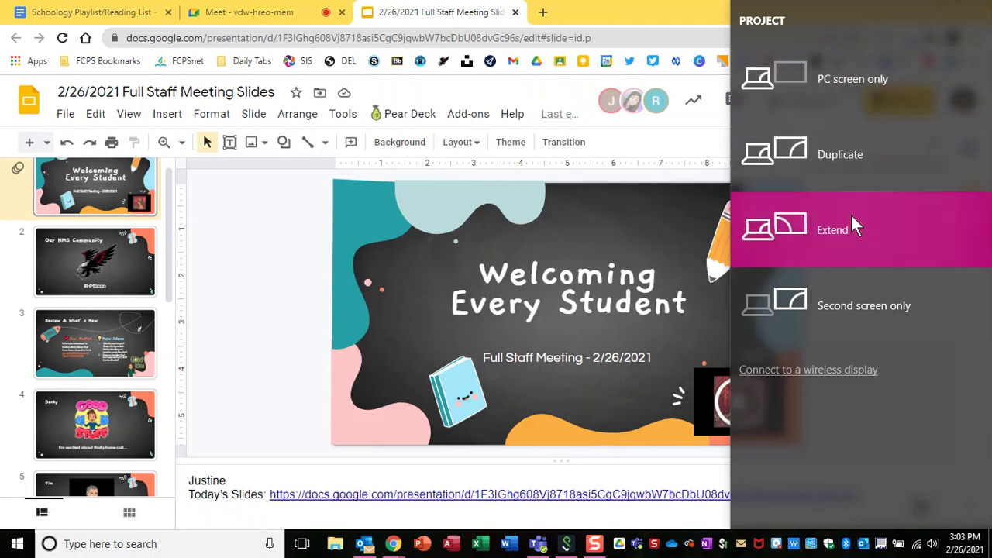
pyautogui.click(457, 16)
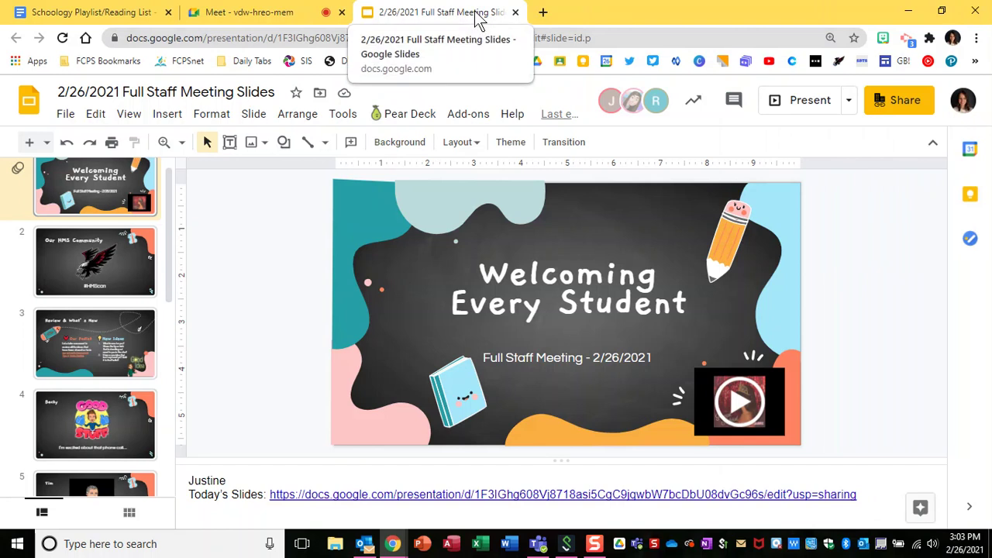
pyautogui.middleClick(478, 16)
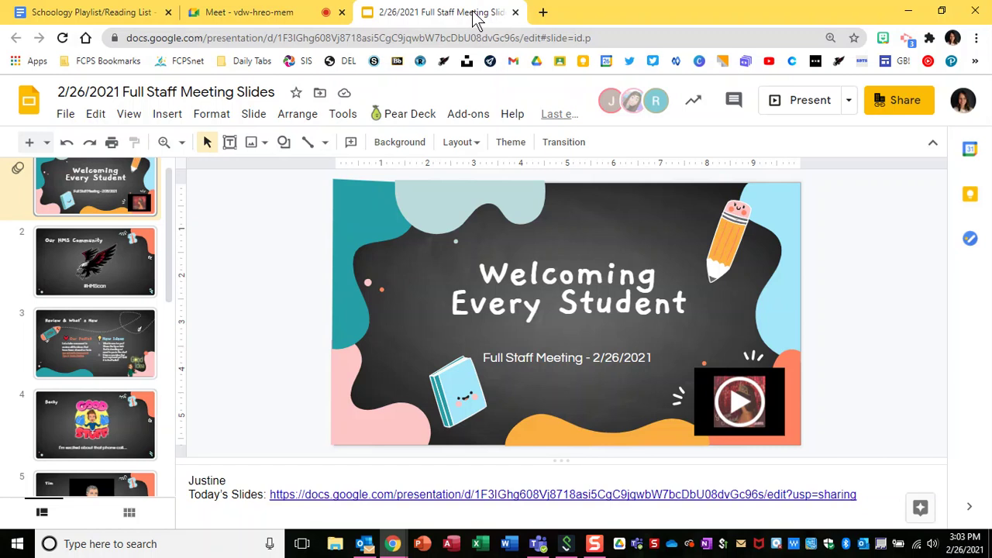
pyautogui.moveTo(475, 53); pyautogui.dragTo(109, 13)
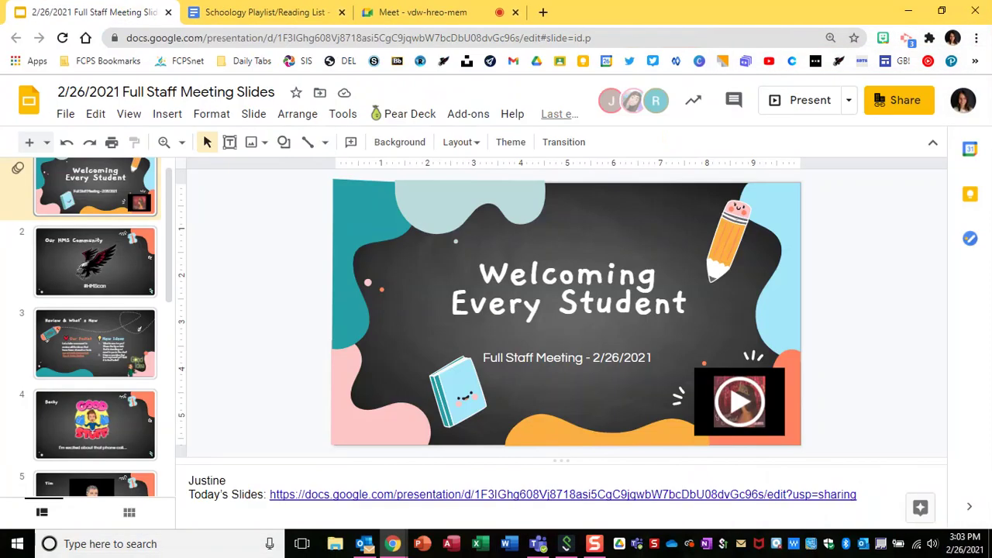
pyautogui.moveTo(93, 13); pyautogui.dragTo(991, 15)
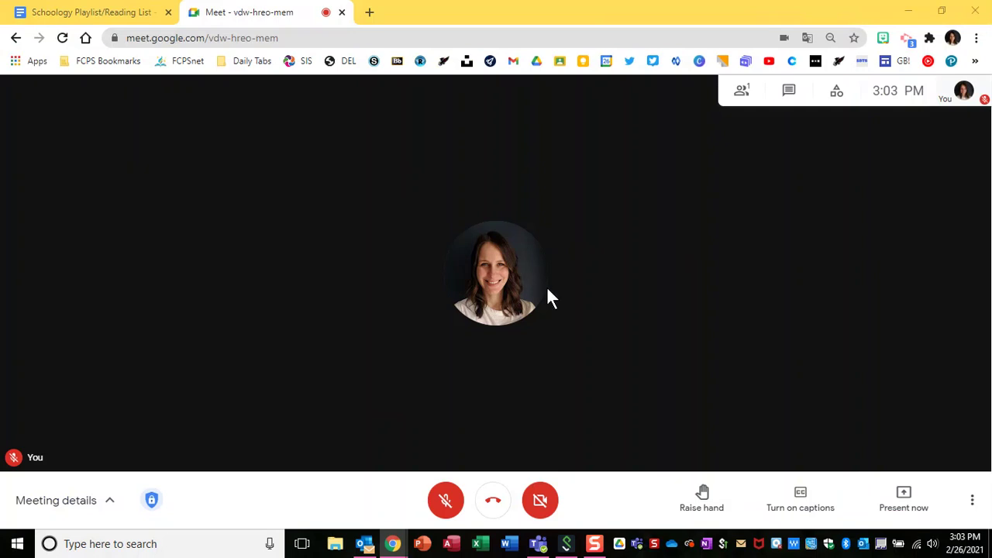
# Switch the projection mode to Duplicate and back to Extend.
pyautogui.press('super+p')
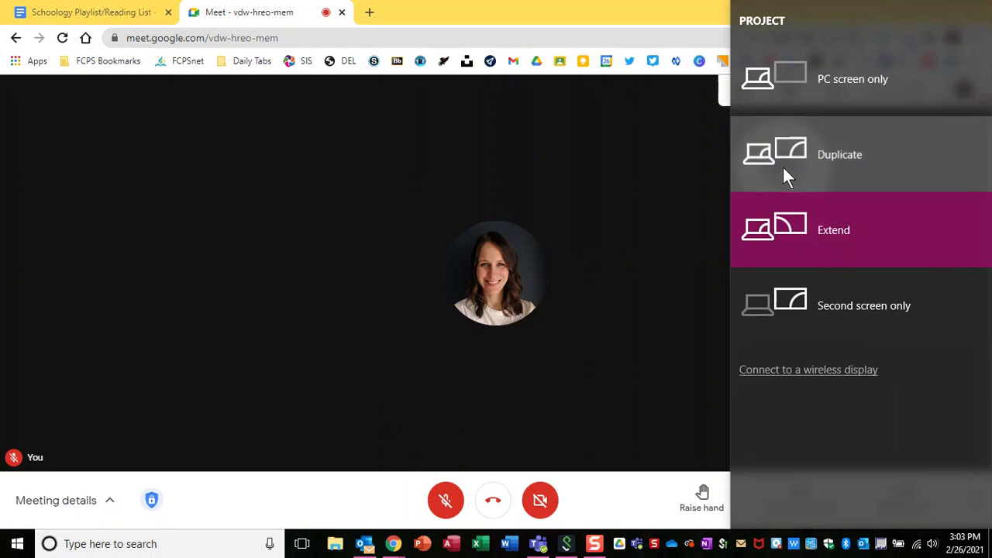
pyautogui.click(786, 175)
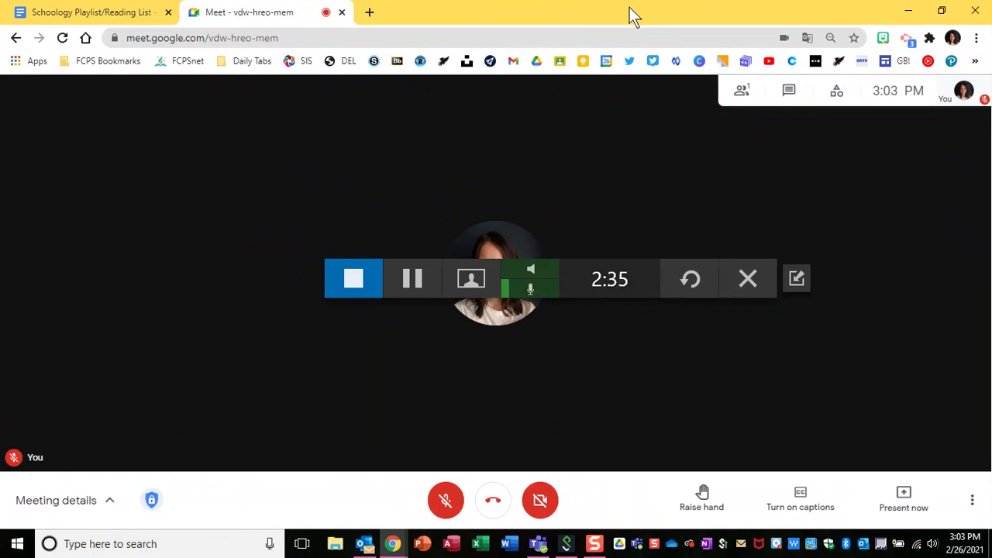
pyautogui.press('super+p')
pyautogui.press('Escape')
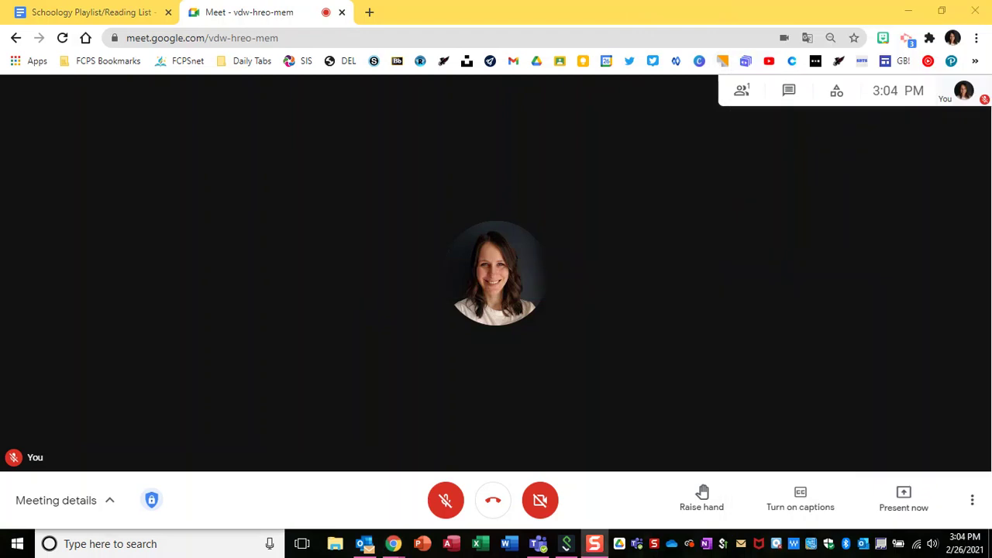
# Switch the projection mode to PC screen only and review the other projection options.
pyautogui.press('super+p')
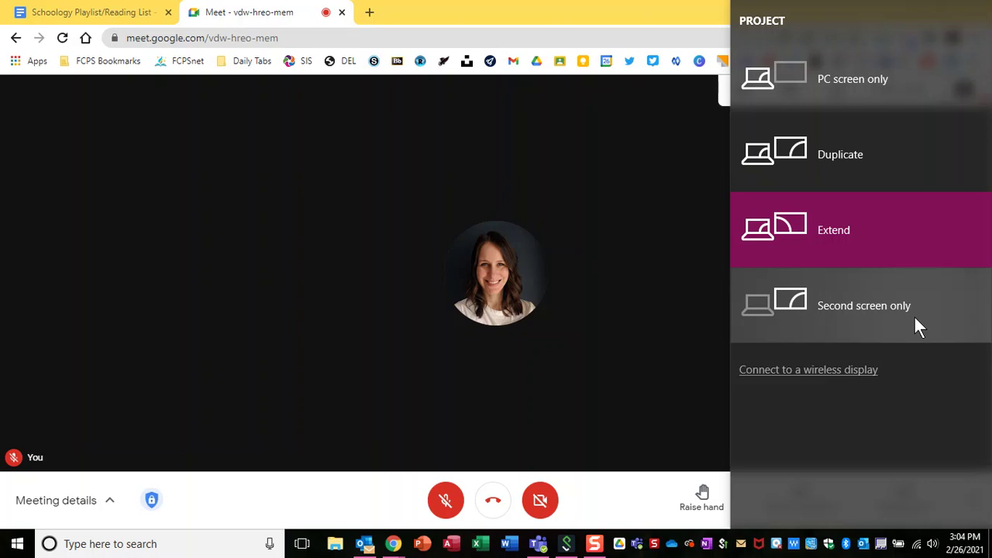
pyautogui.click(883, 87)
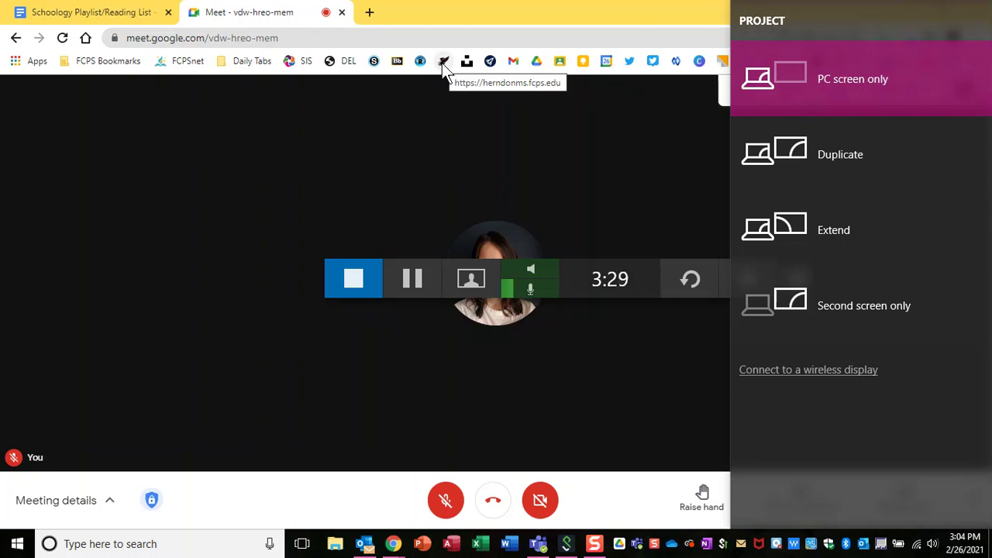
pyautogui.click(321, 189)
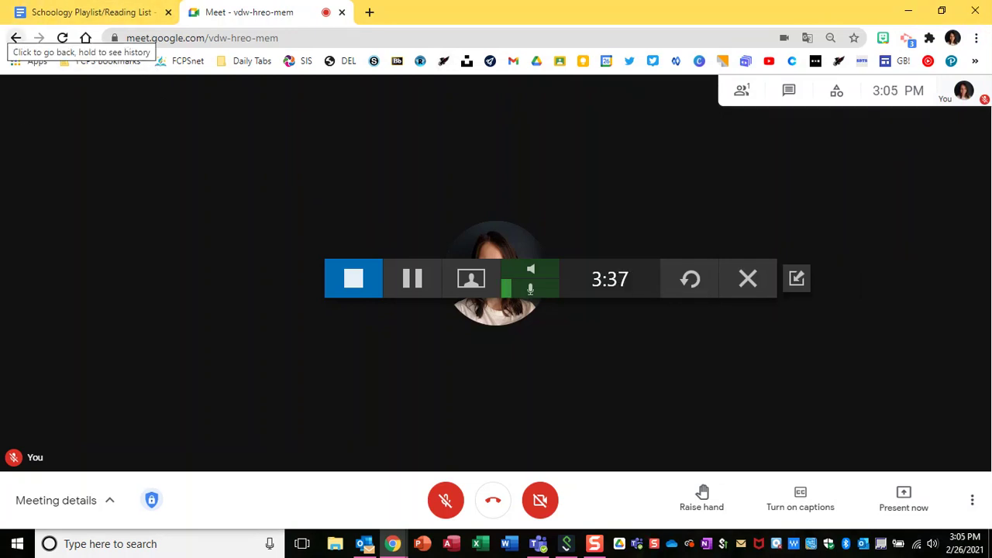
pyautogui.press('super+p')
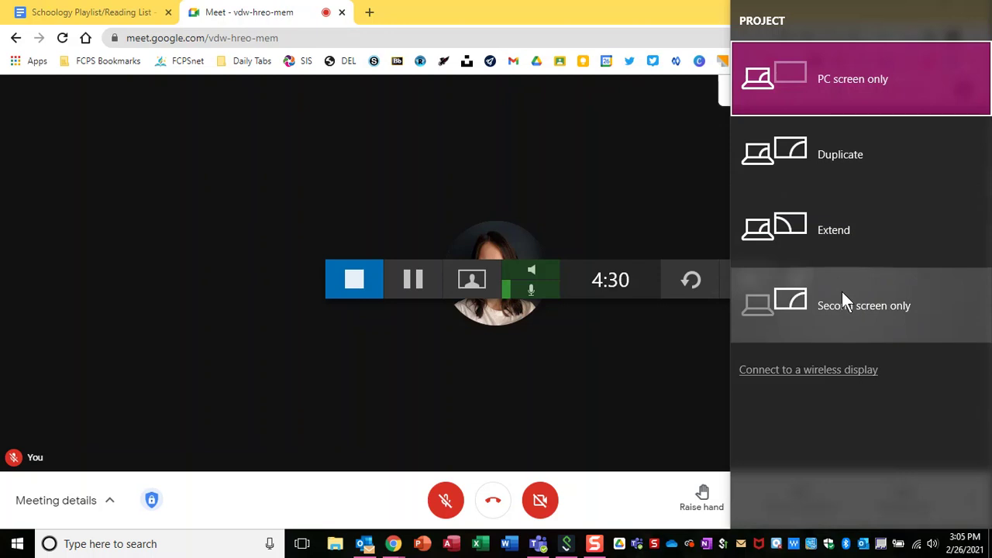
pyautogui.click(162, 126)
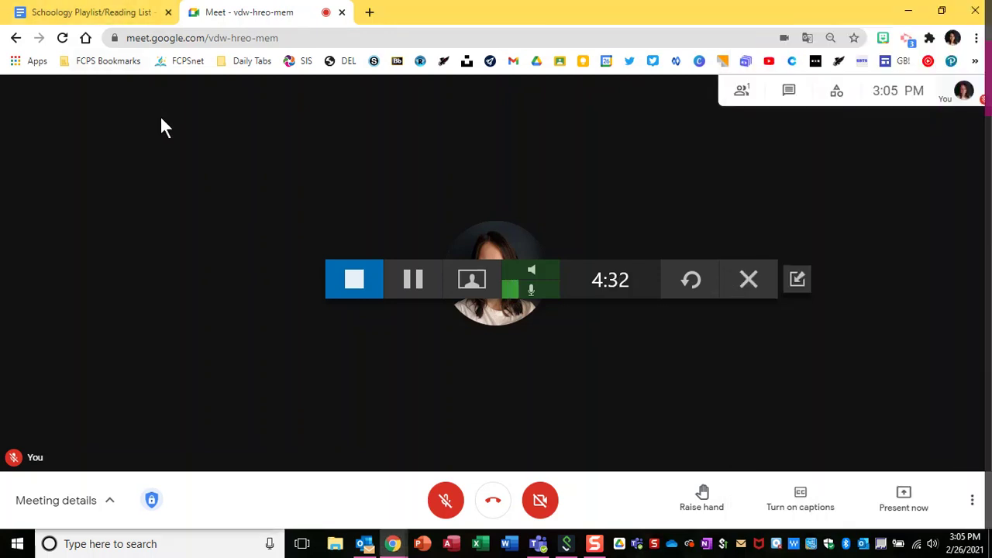
# Minimize the Meet and Full Staff Meeting Slides windows and set the projection mode to Extend.
pyautogui.click(908, 14)
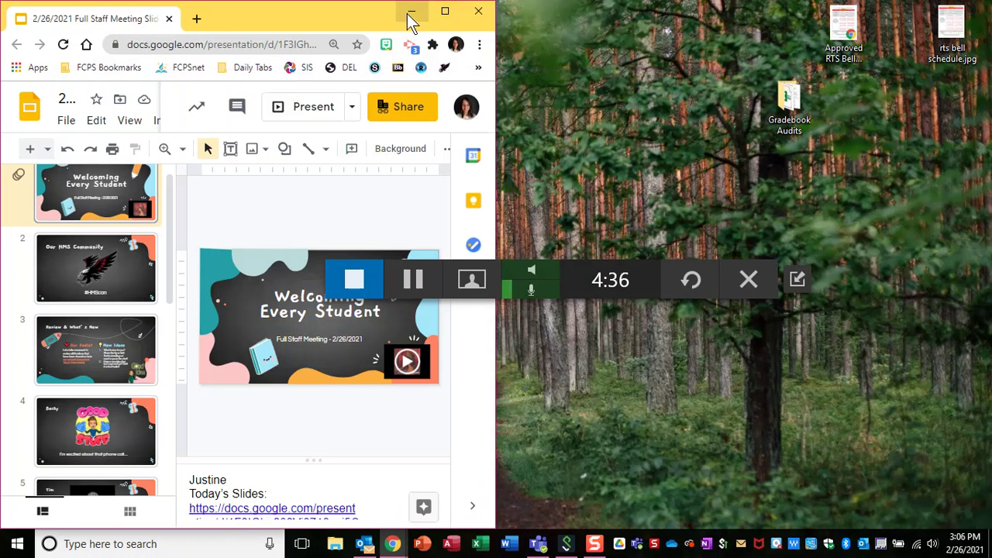
pyautogui.click(410, 17)
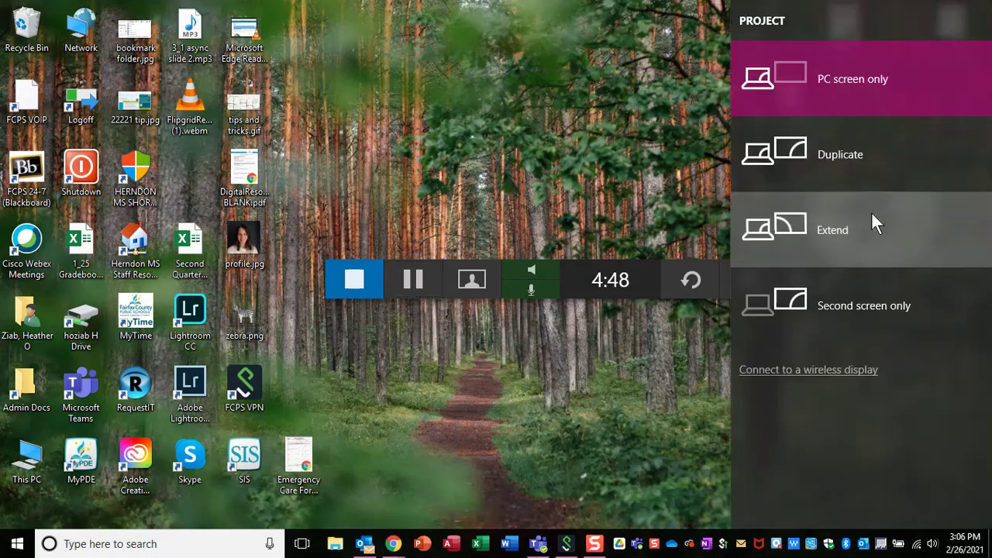
pyautogui.click(871, 211)
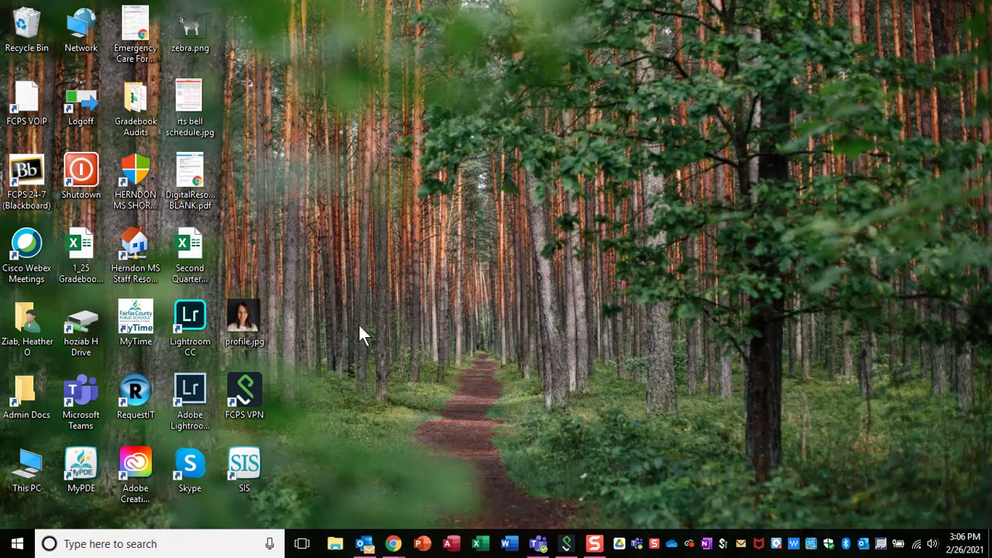
# Reopen the Full Staff Meeting Slides window on the extended screen, leaving the main screen's desktop clear.
pyautogui.moveTo(393, 543)
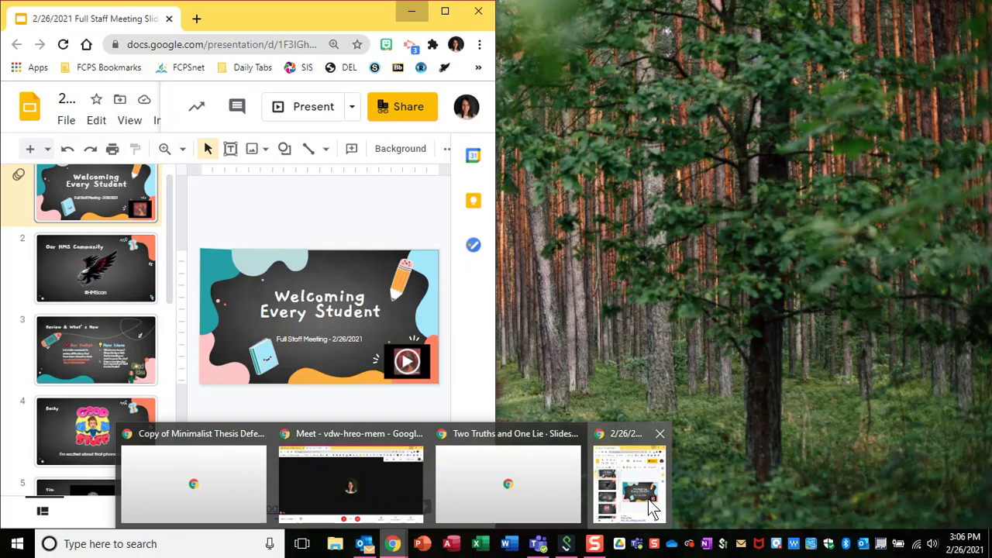
pyautogui.click(648, 500)
pyautogui.press('super+d')
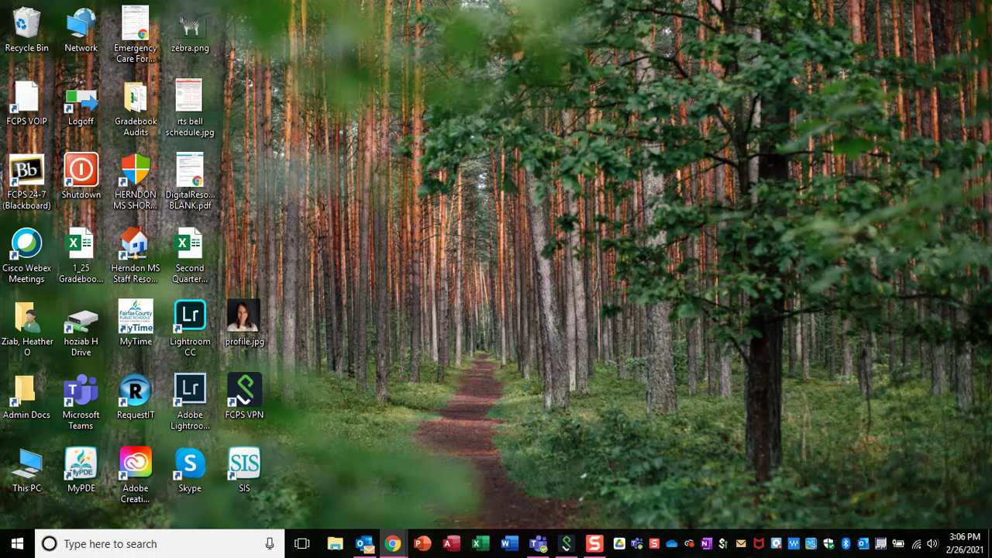
# Open the display settings and rearrange the screens so that display 1 sits to the left of display 2.
pyautogui.rightClick(469, 243)
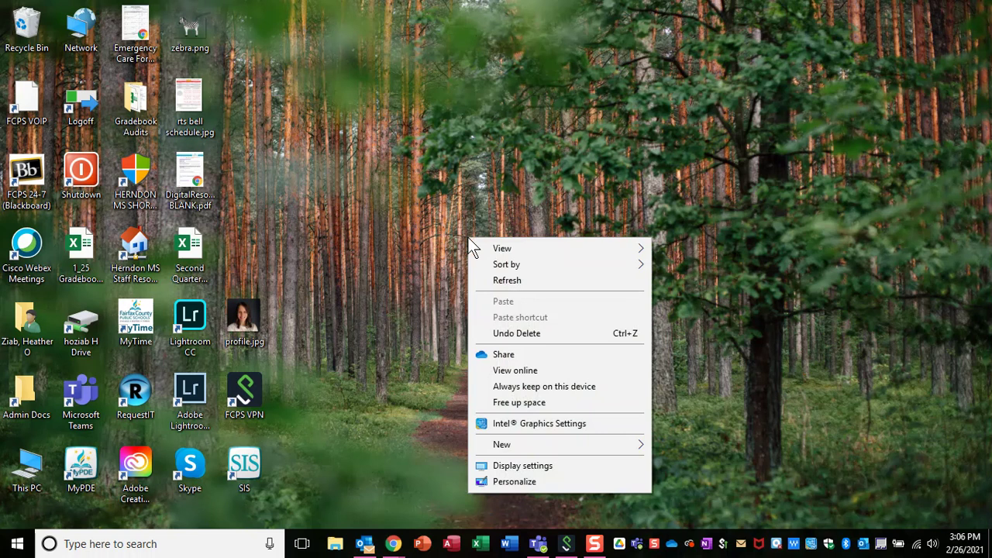
pyautogui.click(553, 467)
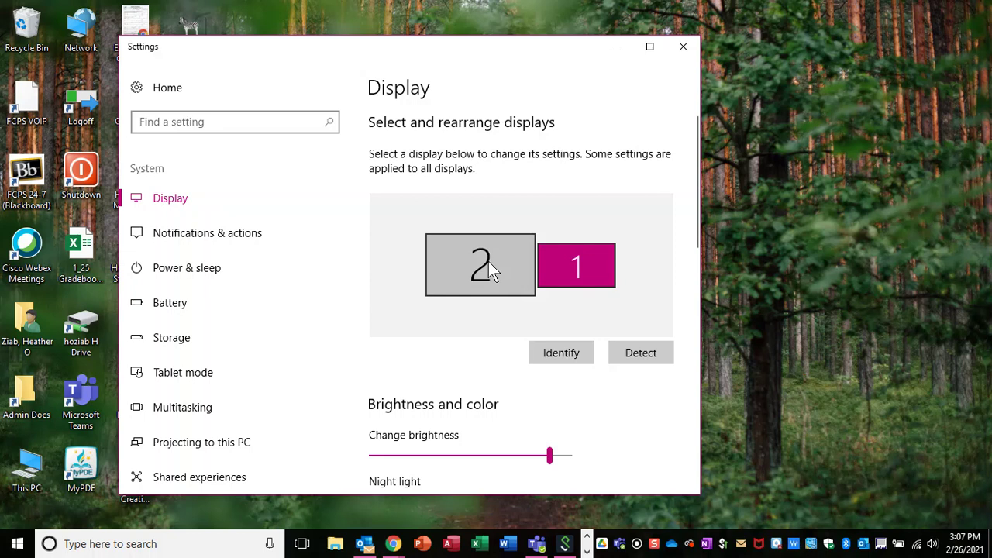
pyautogui.click(569, 243)
pyautogui.moveTo(595, 260); pyautogui.dragTo(401, 263)
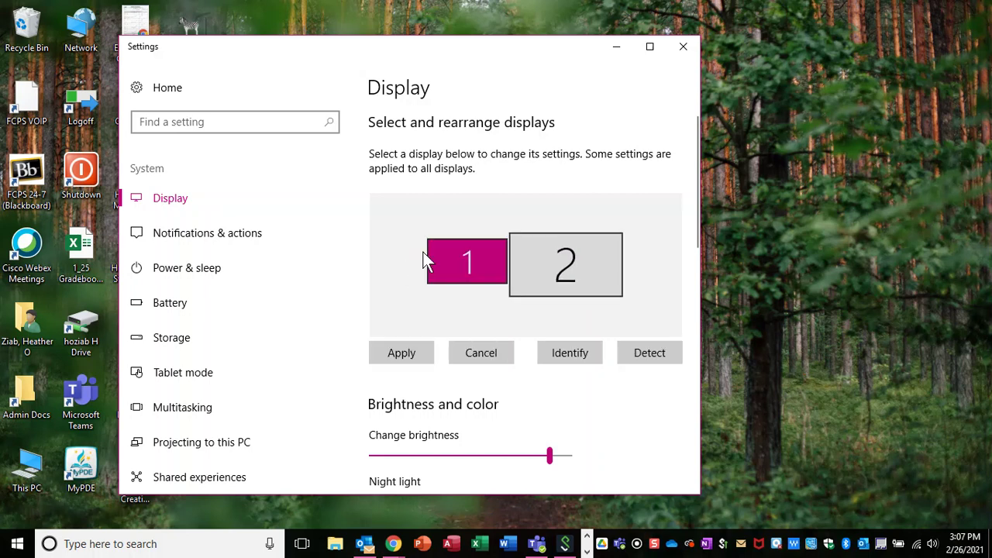
pyautogui.click(469, 260)
pyautogui.moveTo(469, 260); pyautogui.dragTo(667, 262)
pyautogui.moveTo(593, 262); pyautogui.dragTo(396, 261)
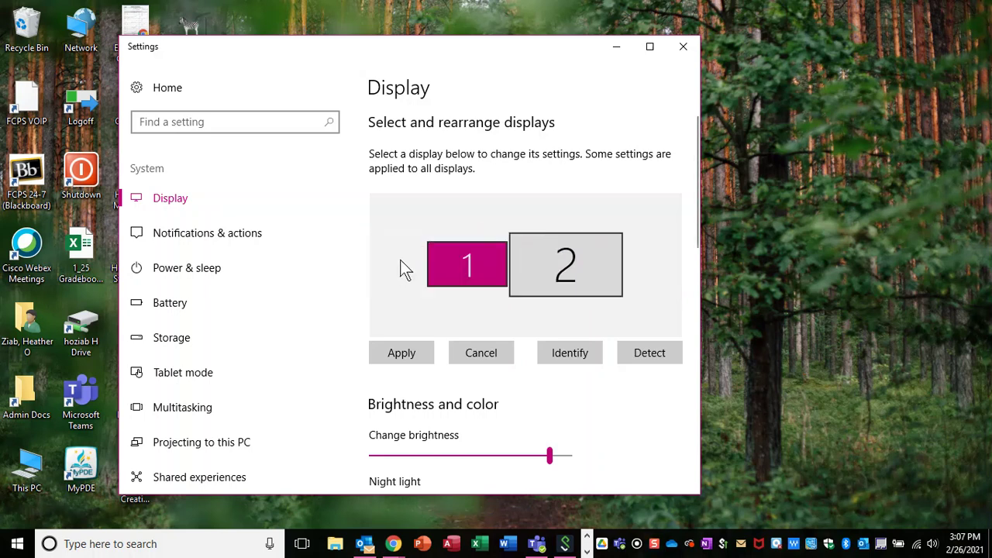
# Switch to the Full Staff Meeting Slides window and try to move it across the two displays.
pyautogui.click(393, 544)
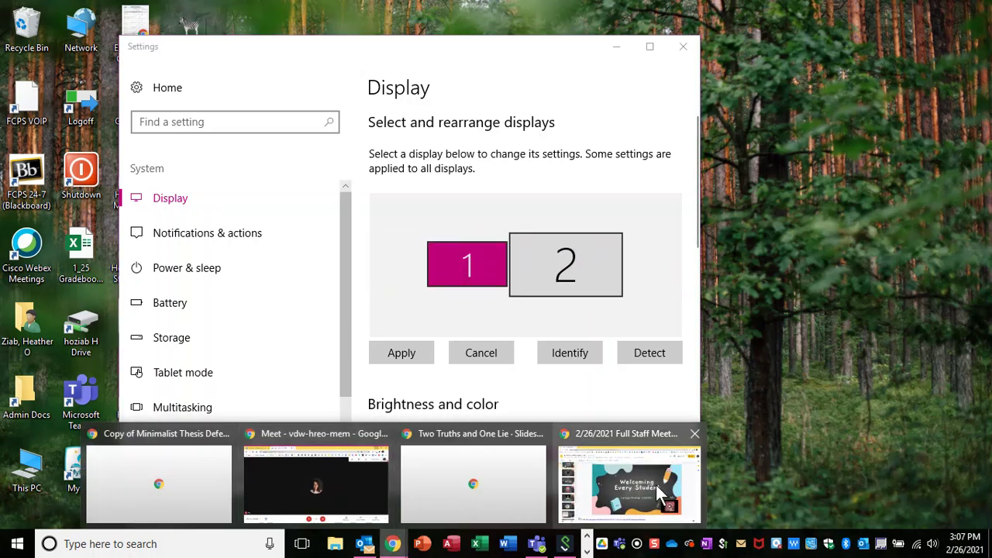
pyautogui.moveTo(991, 6); pyautogui.dragTo(0, 225)
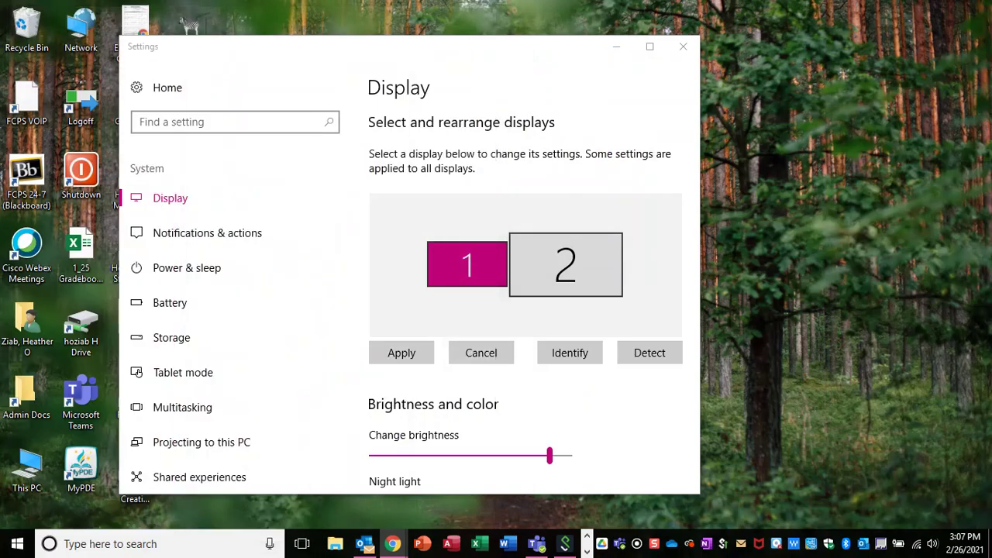